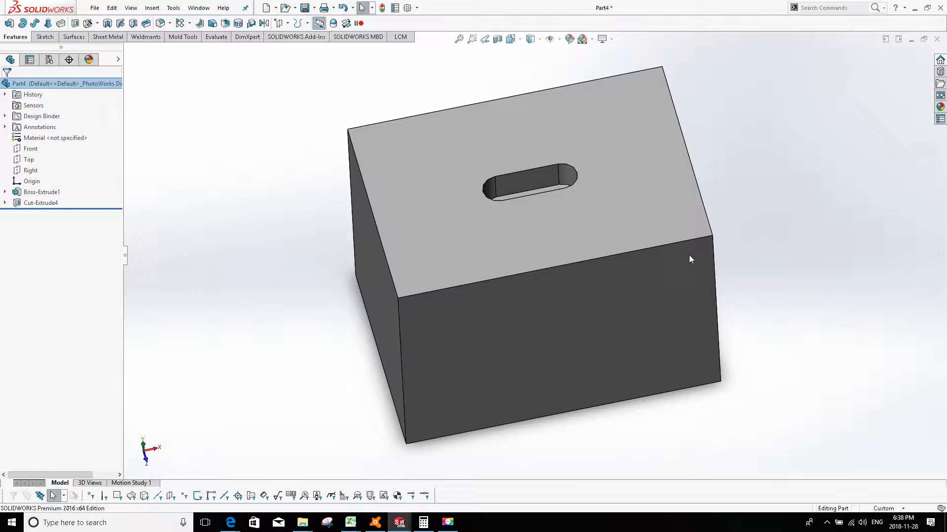
# Copy the top face's slot sketch and paste it onto the front face of the block
pyautogui.click(5, 203)
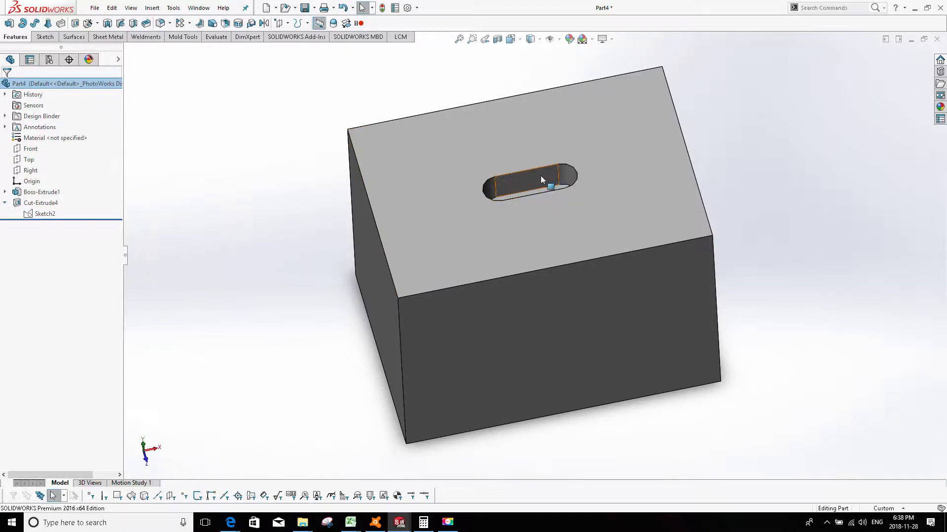
pyautogui.click(46, 214)
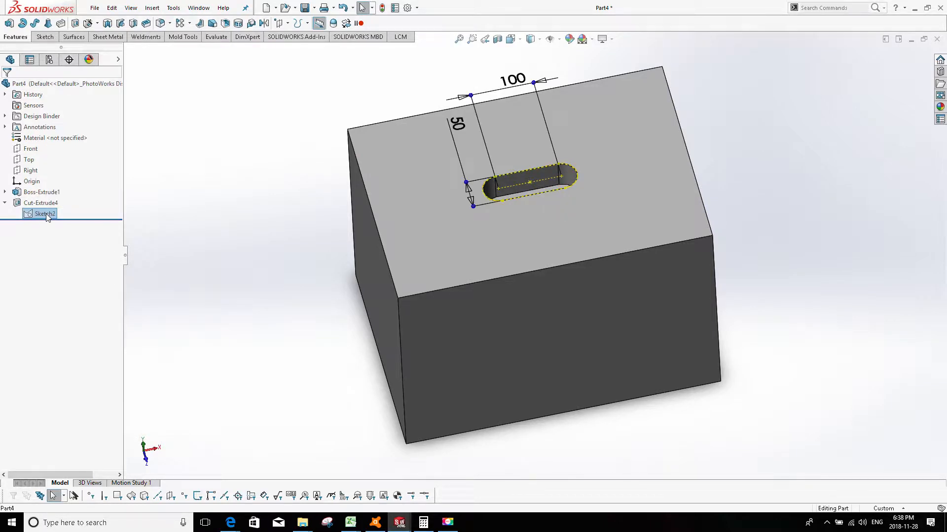
pyautogui.click(113, 8)
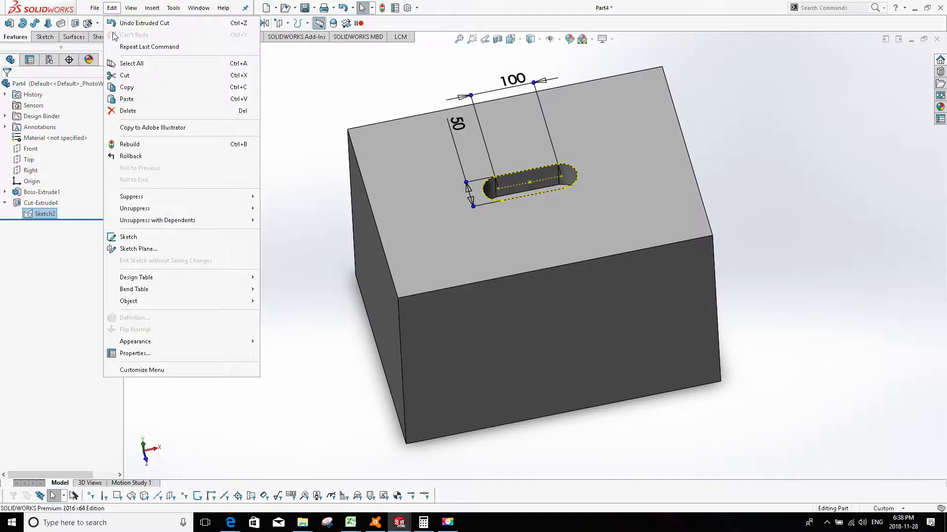
pyautogui.click(43, 208)
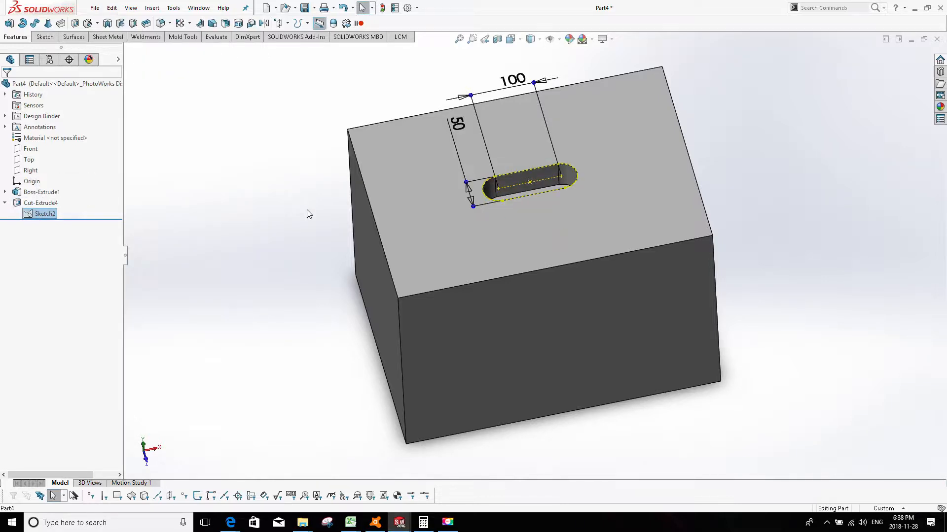
pyautogui.click(525, 353)
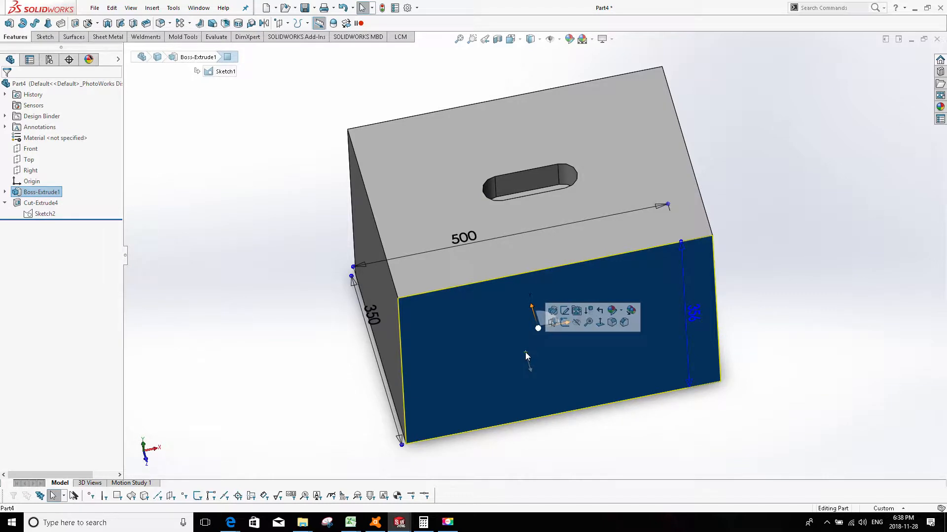
pyautogui.hotkey('ctrl', 'v')
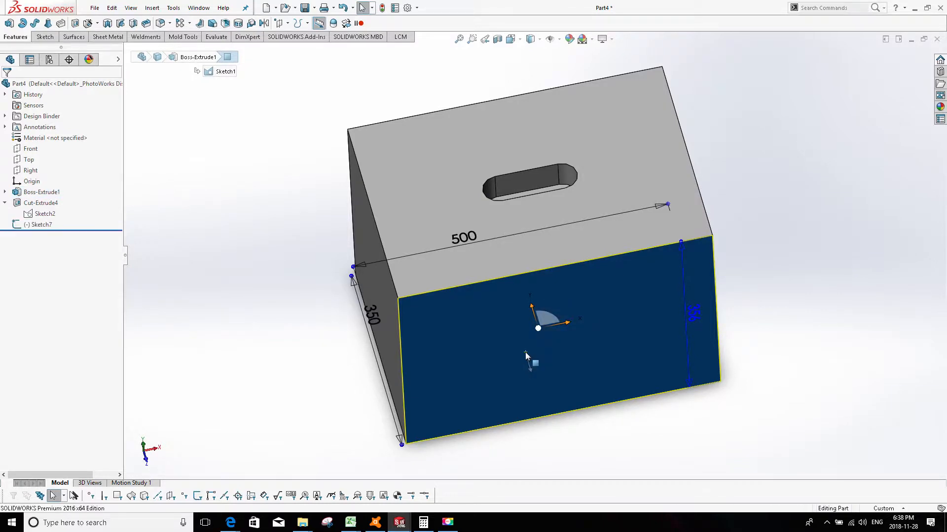
# Edit the pasted sketch and add a Vertical relation between the slot's center point and the midpoint of the front face's bottom edge
pyautogui.rightClick(38, 225)
pyautogui.click(43, 197)
pyautogui.moveTo(596, 283); pyautogui.dragTo(576, 231, button='middle')
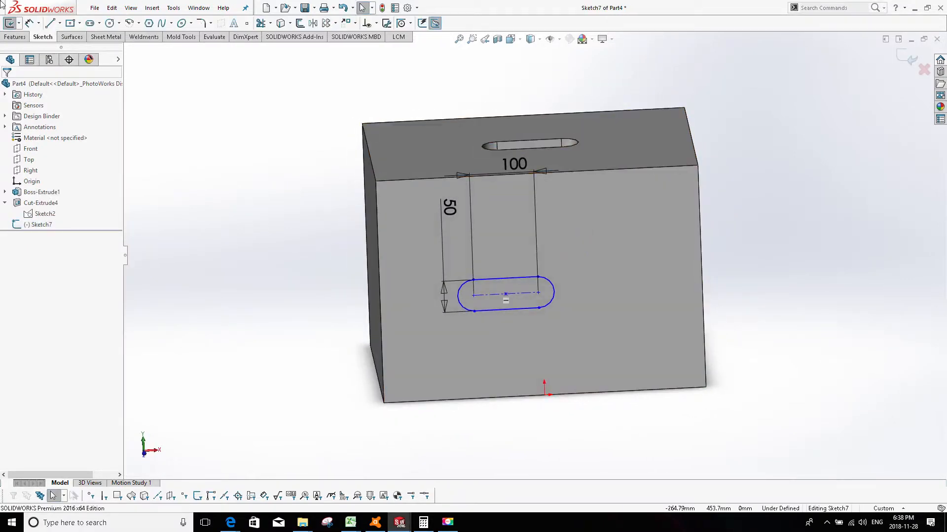
pyautogui.click(510, 309)
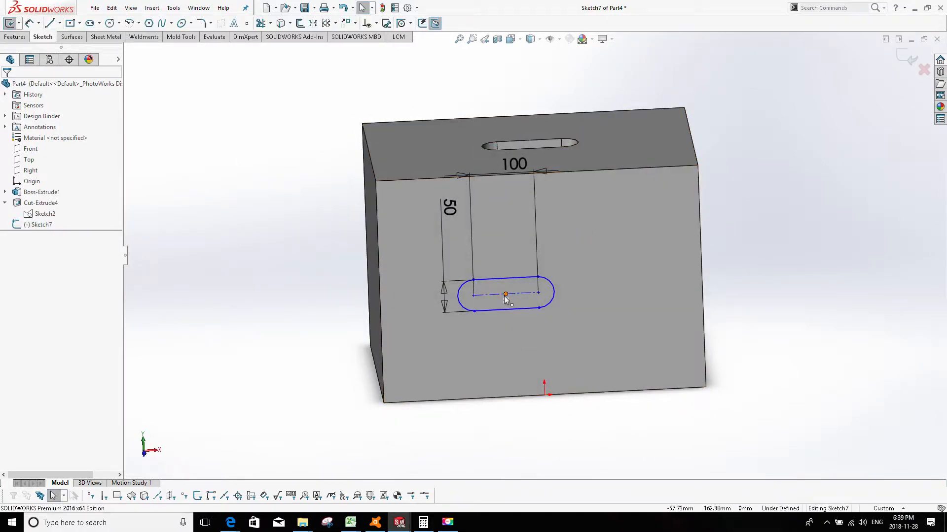
pyautogui.keyDown('ctrl'); pyautogui.click(544, 395); pyautogui.keyUp('ctrl')
pyautogui.click(26, 259)
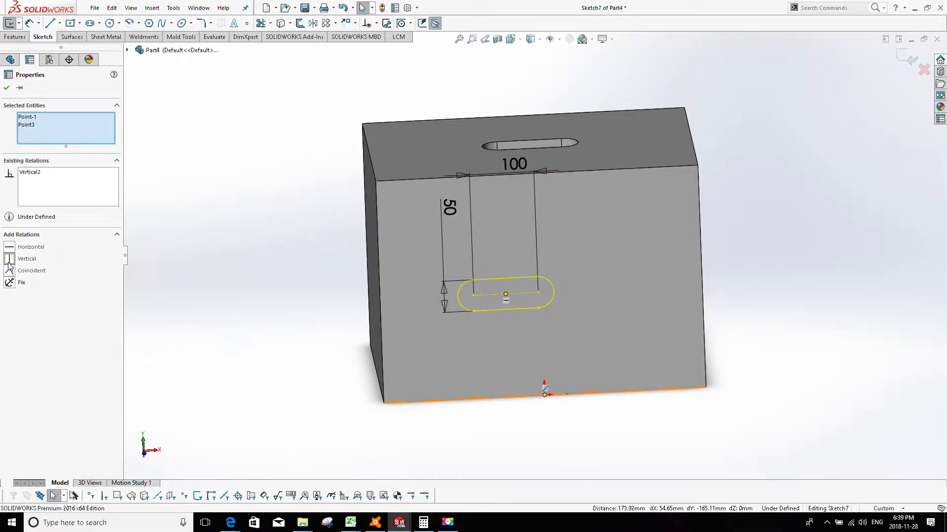
# Dimension the slot's center 150 mm above the front face's bottom edge and finish the sketch
pyautogui.click(29, 22)
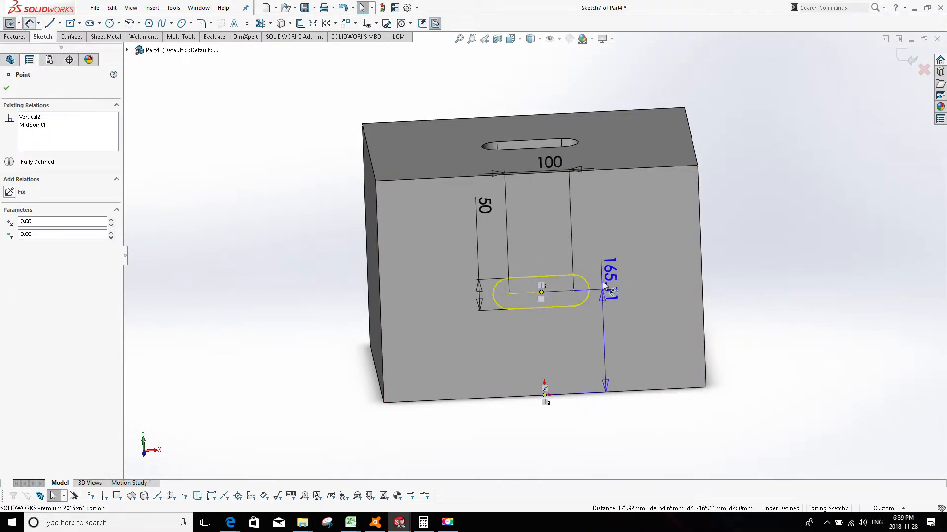
pyautogui.click(555, 340)
pyautogui.write('150')
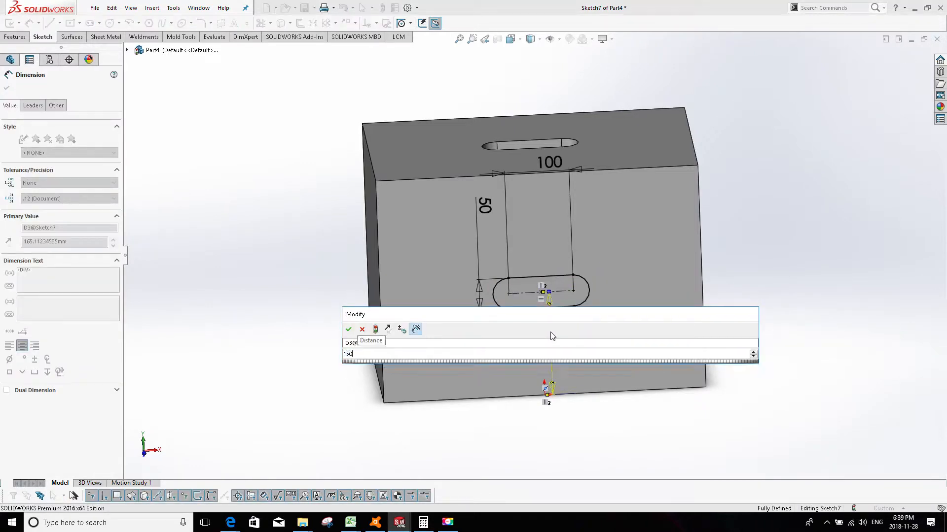
pyautogui.press('Return')
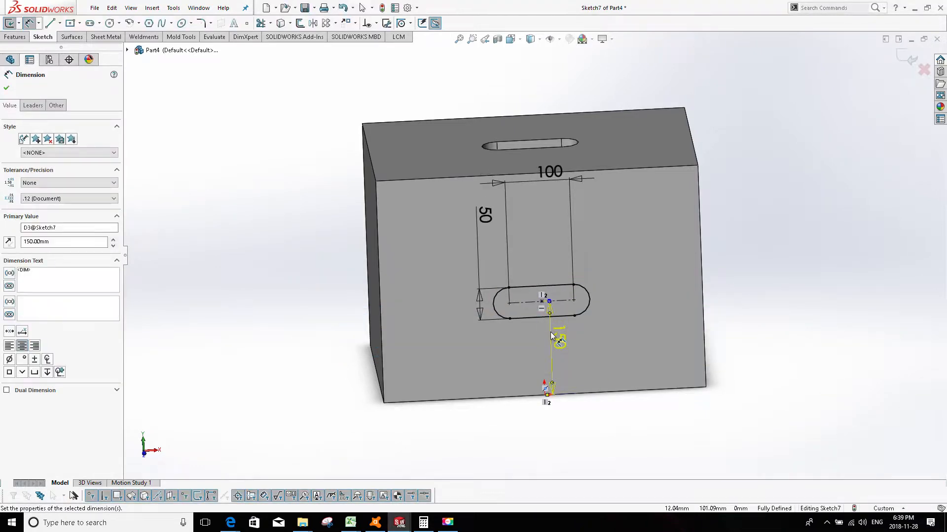
pyautogui.click(908, 59)
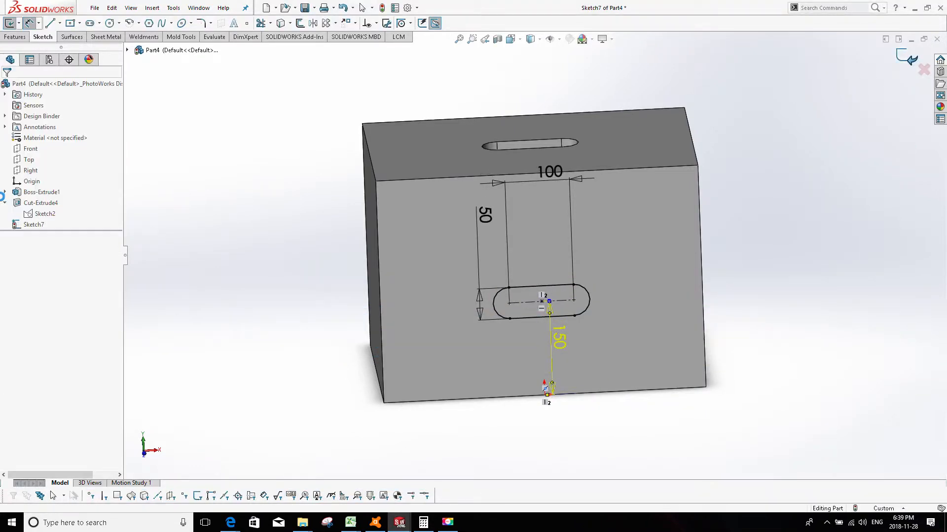
# Cut-extrude the pasted slot sketch with a blind depth of 50 mm into the front face
pyautogui.click(33, 224)
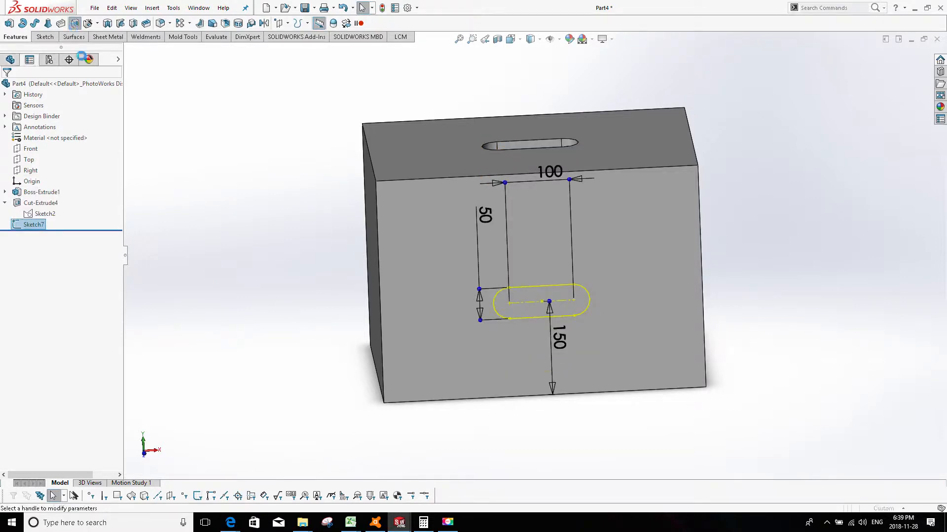
pyautogui.click(75, 23)
pyautogui.click(6, 87)
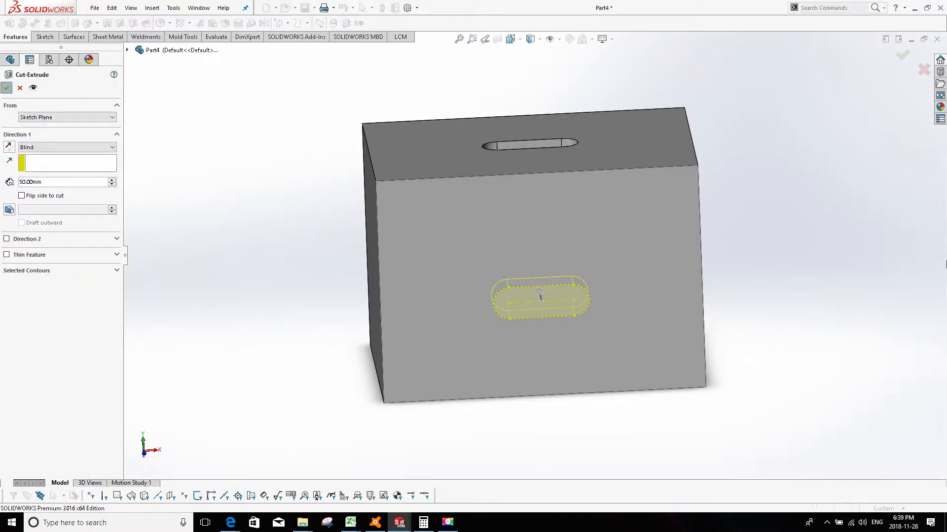
pyautogui.moveTo(781, 257); pyautogui.dragTo(765, 320, button='middle')
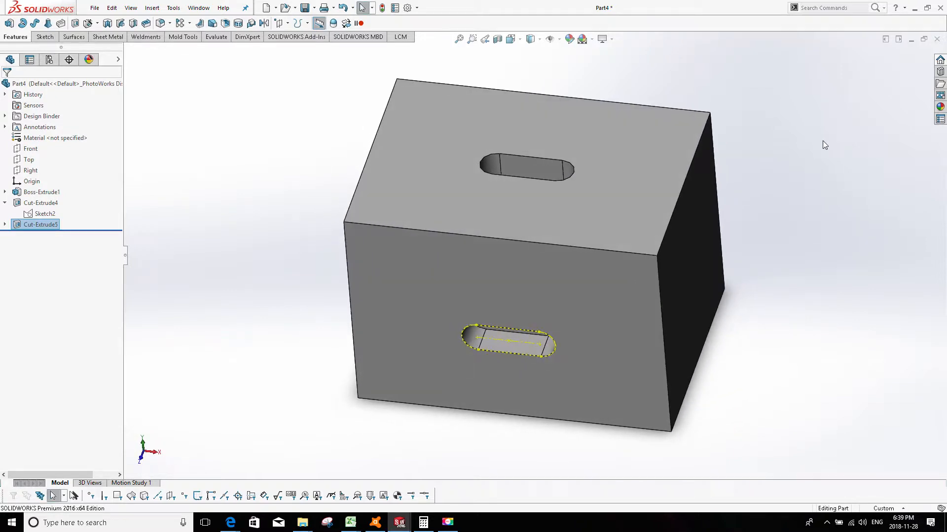
pyautogui.click(818, 149)
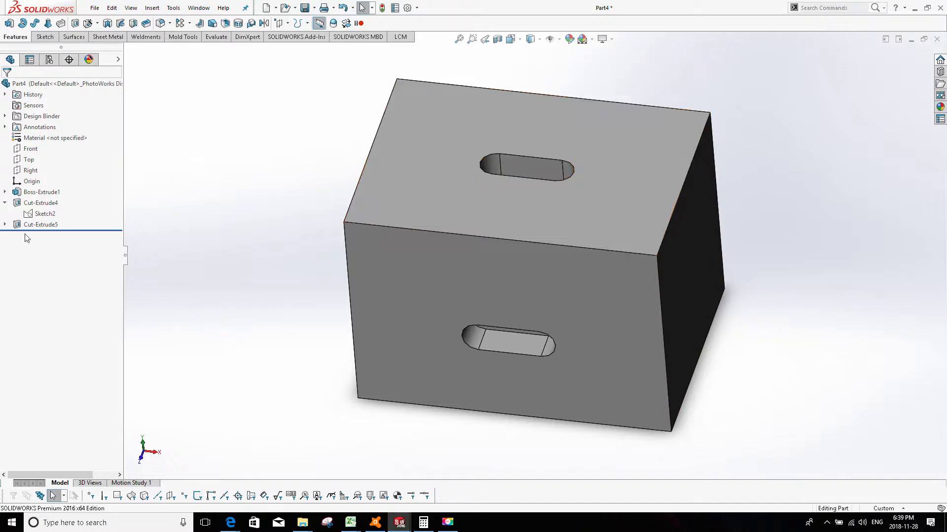
# Create a derived sketch of the top face's slot sketch on the block's right side face
pyautogui.click(710, 271)
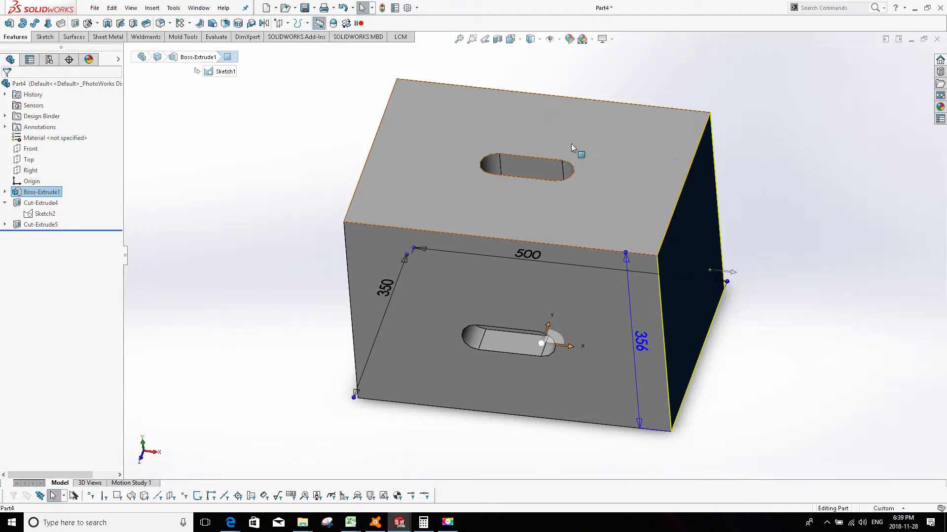
pyautogui.keyDown('ctrl'); pyautogui.click(44, 213); pyautogui.keyUp('ctrl')
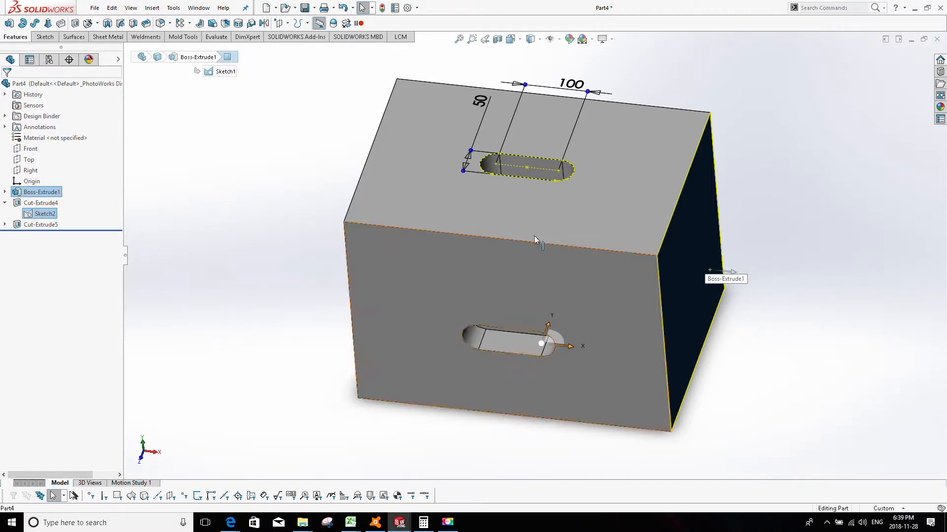
pyautogui.click(158, 9)
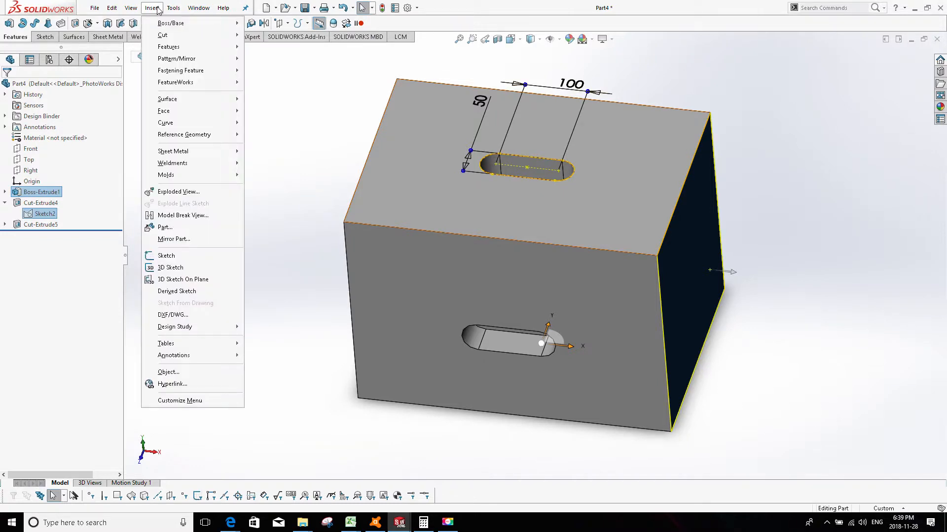
pyautogui.click(177, 291)
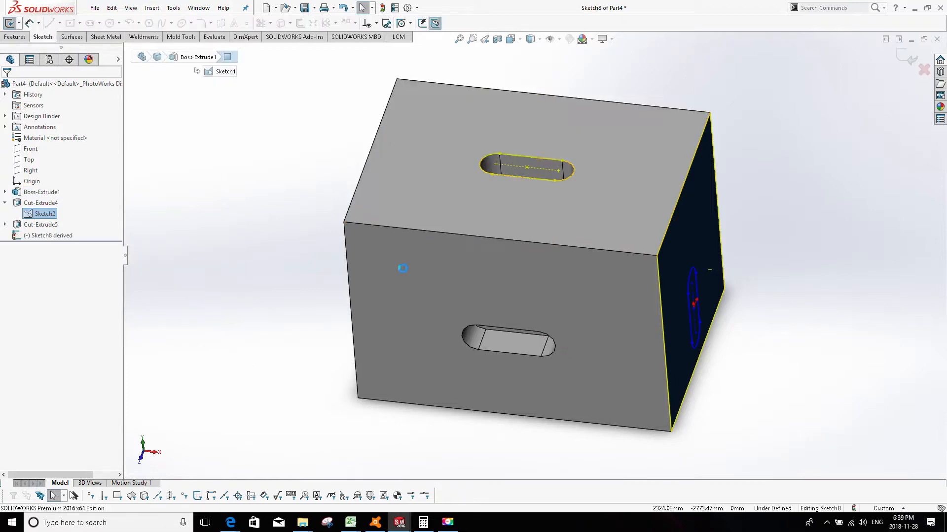
pyautogui.moveTo(621, 154); pyautogui.dragTo(567, 222, button='middle')
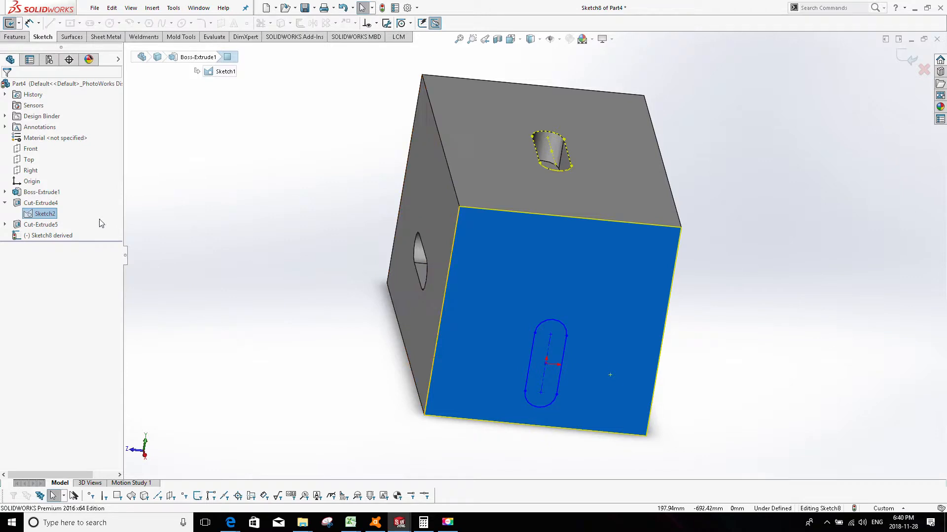
pyautogui.rightClick(58, 236)
pyautogui.click(336, 281)
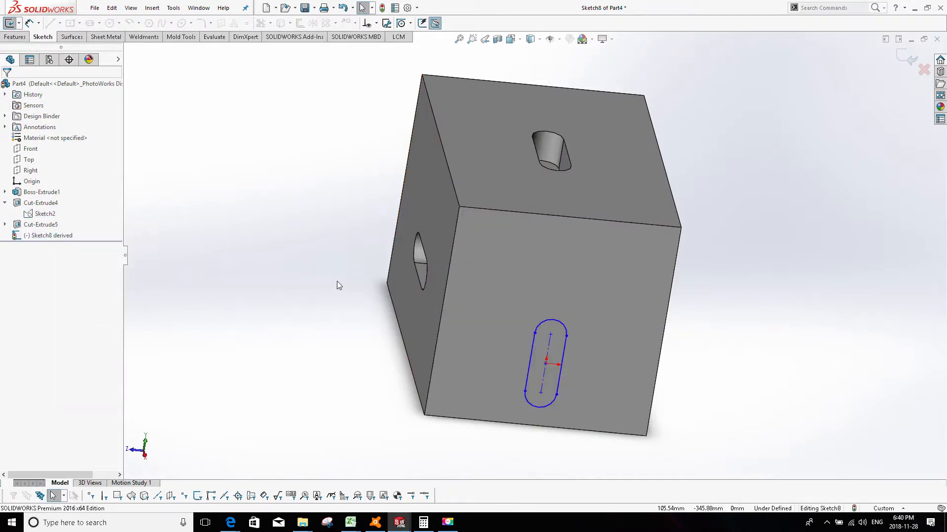
# Add a Vertical relation between the derived slot's center point and the midpoint of the side face's vertical edge
pyautogui.moveTo(336, 282)
pyautogui.mouseDown(button='middle')
pyautogui.moveTo(340, 317)
pyautogui.moveTo(334, 274)
pyautogui.mouseUp(button='middle')
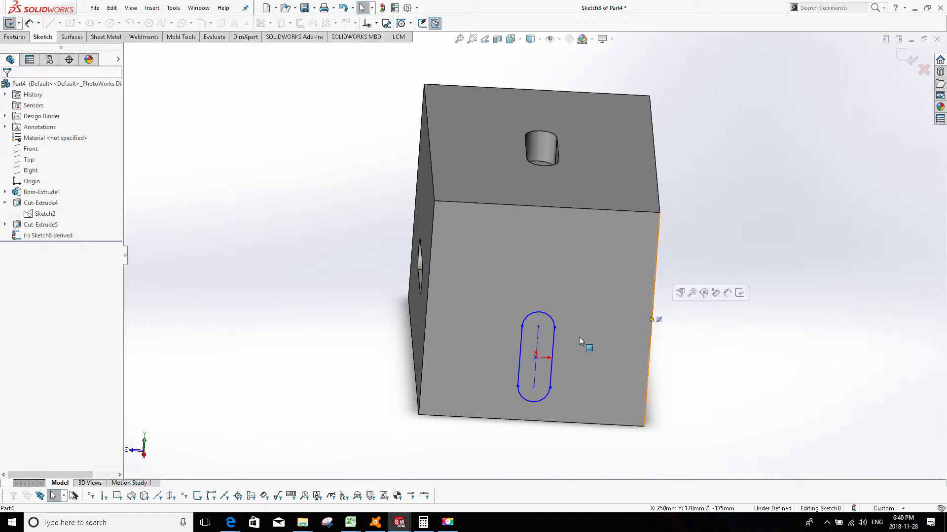
pyautogui.keyDown('ctrl'); pyautogui.click(536, 356); pyautogui.keyUp('ctrl')
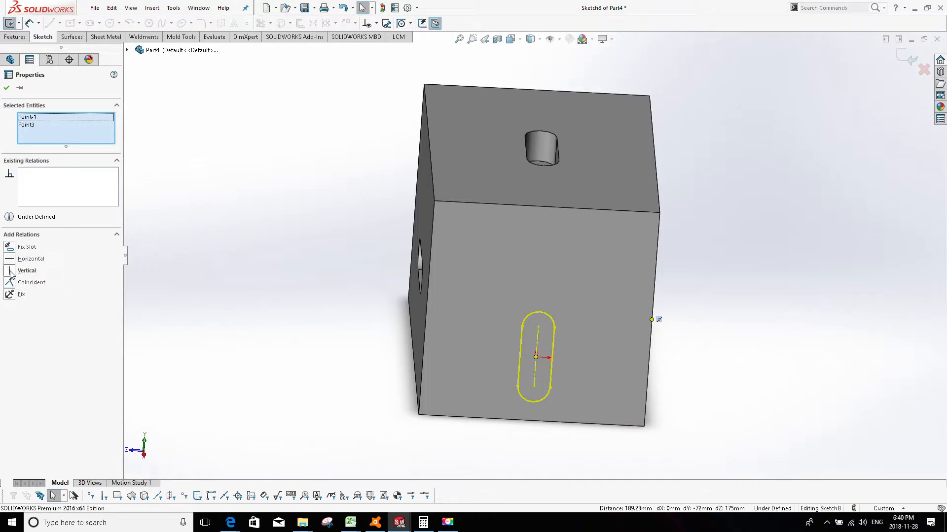
pyautogui.click(9, 259)
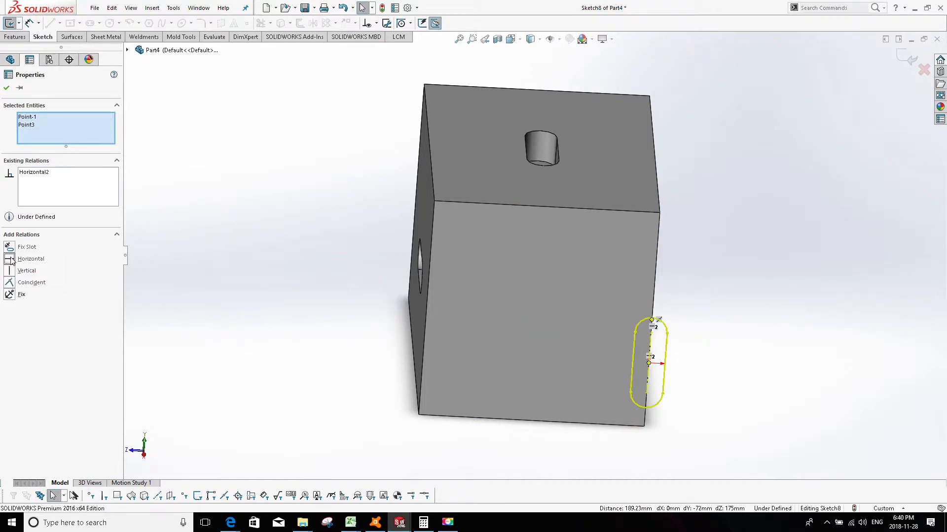
pyautogui.hotkey('ctrl', 'z')
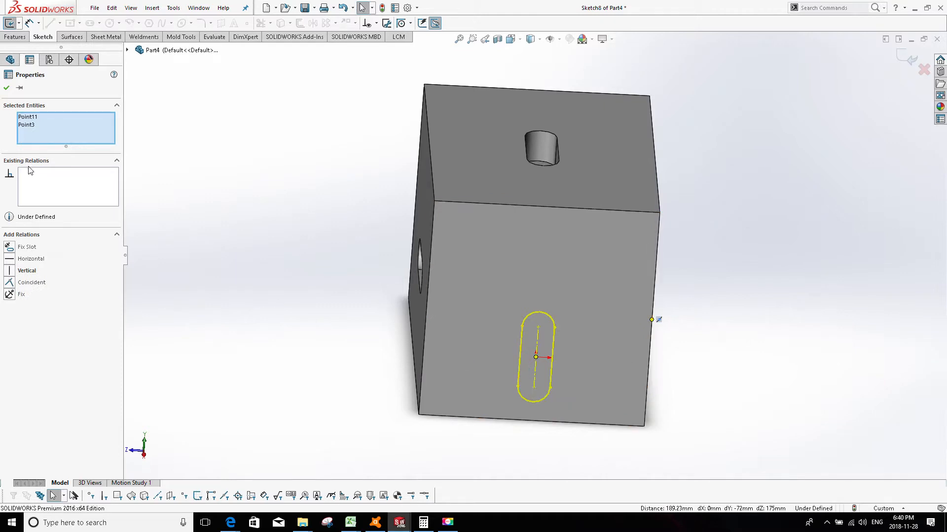
pyautogui.click(10, 270)
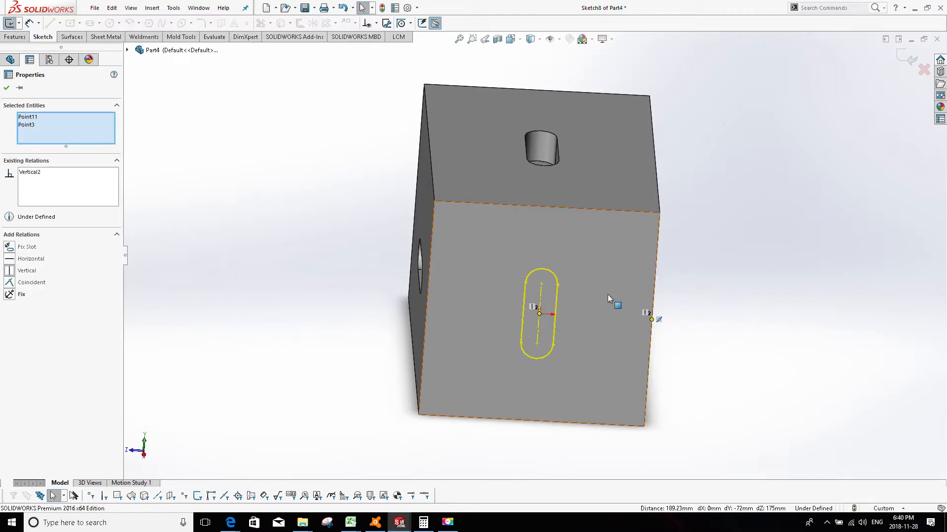
# Add a Horizontal relation between the derived slot's center point and the midpoint of the side face's top edge
pyautogui.click(547, 207)
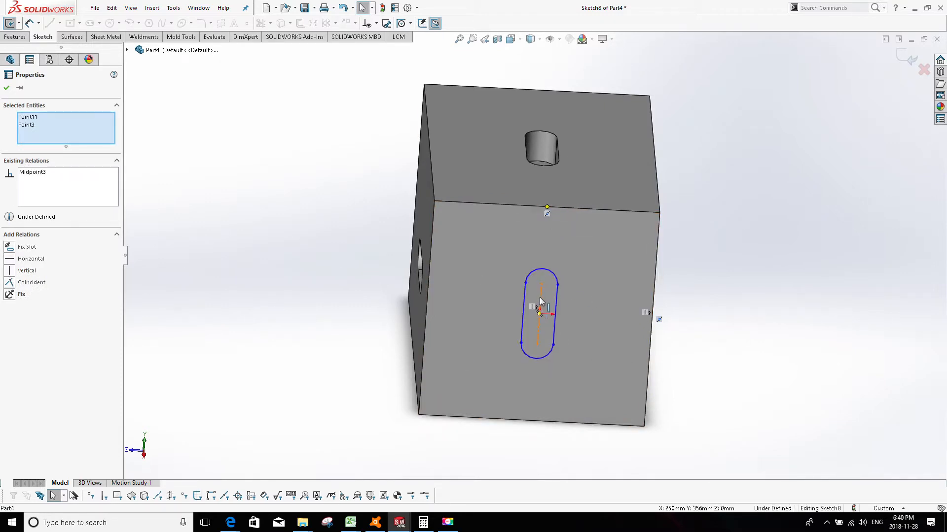
pyautogui.keyDown('ctrl'); pyautogui.click(539, 314); pyautogui.keyUp('ctrl')
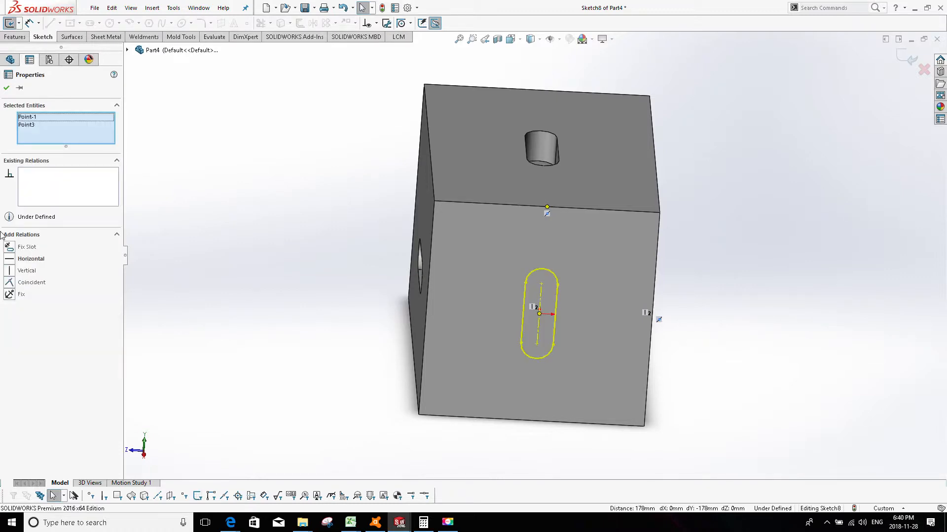
pyautogui.click(10, 259)
pyautogui.click(735, 213)
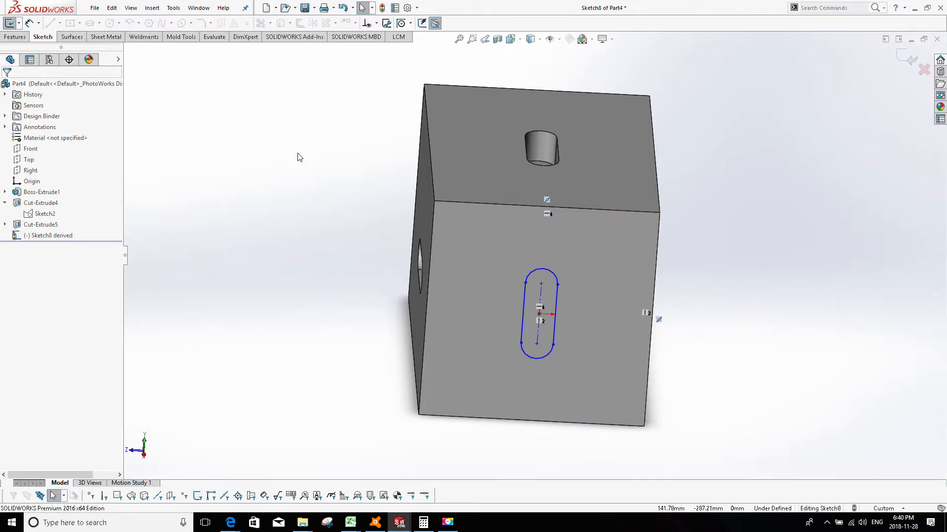
# Try to dimension the straight side of the derived slot, and exit the sketch
pyautogui.click(36, 23)
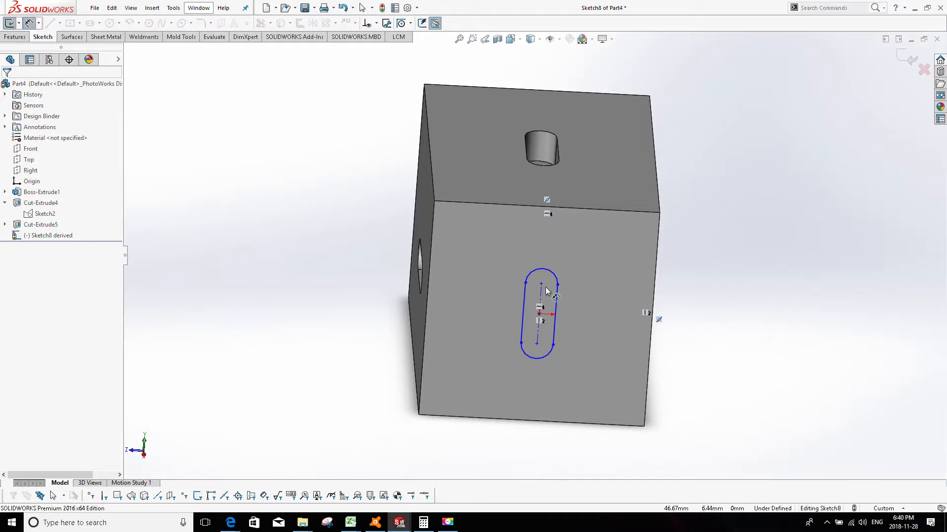
pyautogui.click(557, 298)
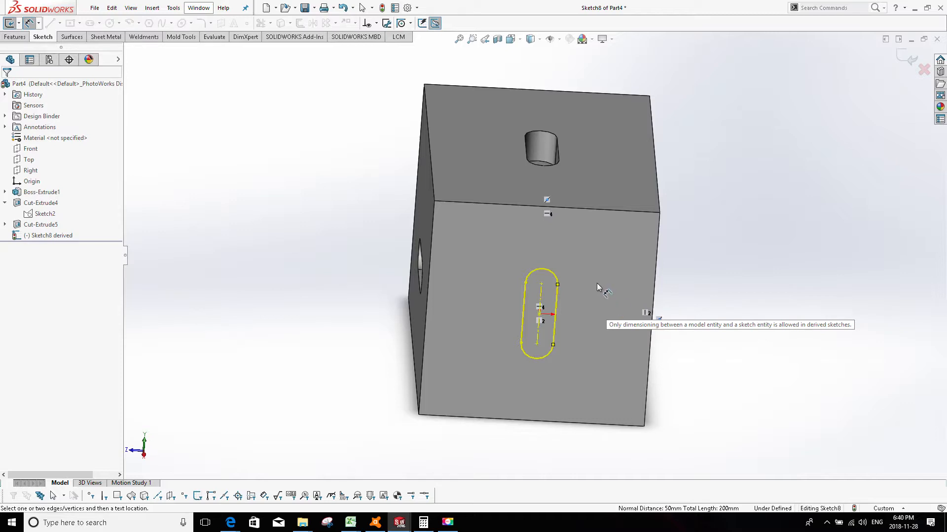
pyautogui.press('Escape')
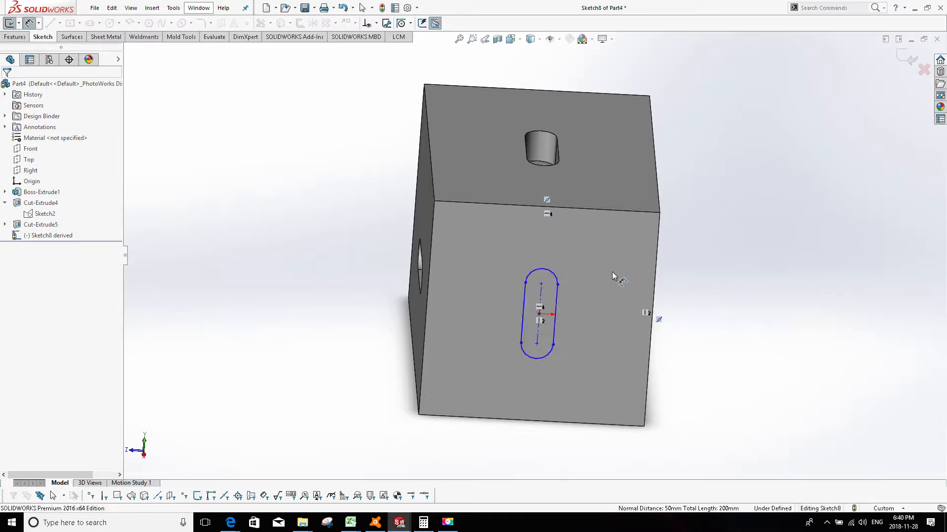
pyautogui.click(909, 59)
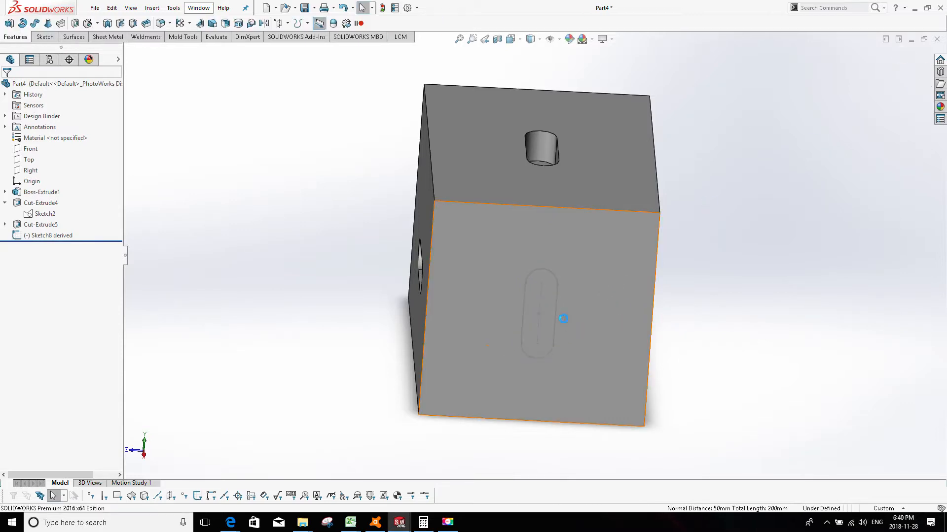
# Cut-extrude the derived slot sketch Blind 50 mm with the direction reversed into the block
pyautogui.click(52, 236)
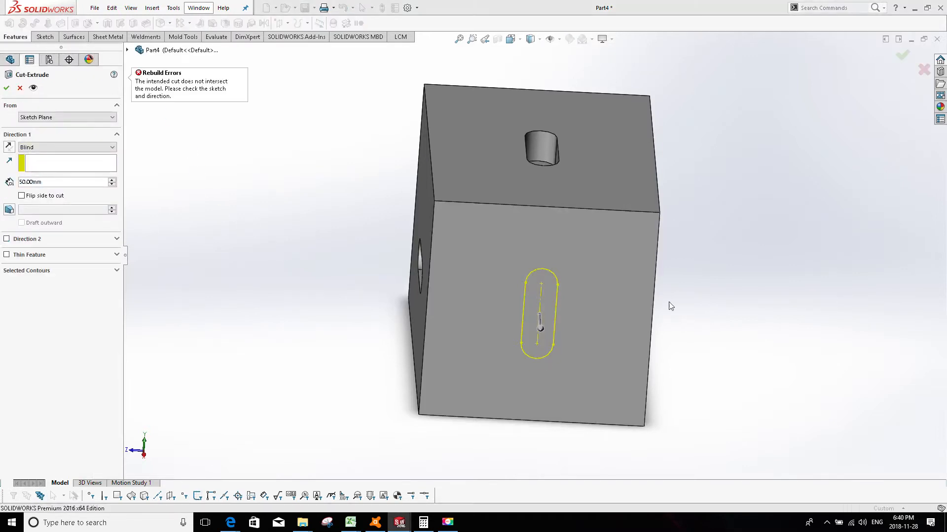
pyautogui.click(9, 147)
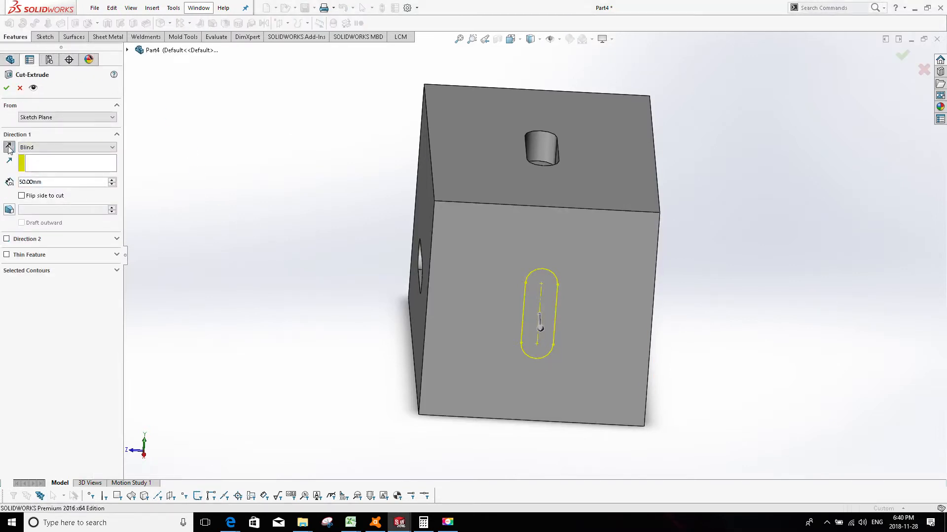
pyautogui.click(6, 88)
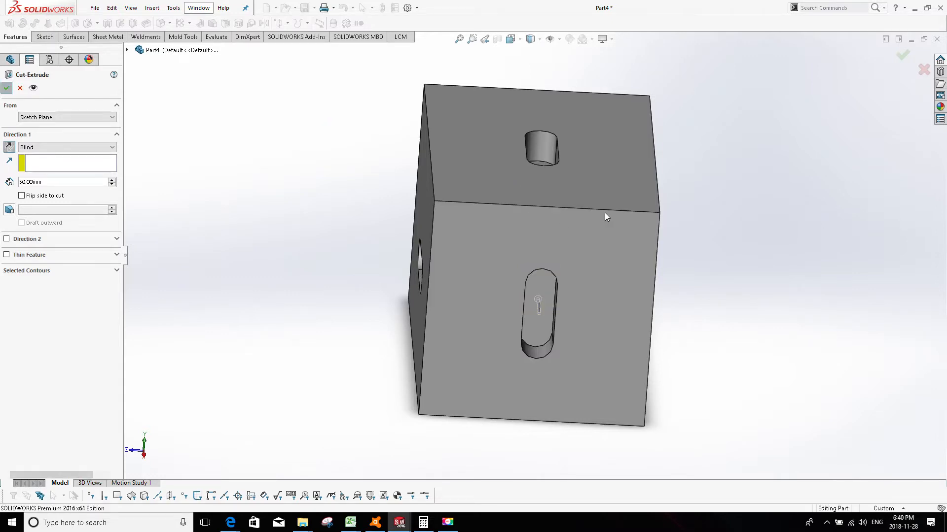
pyautogui.moveTo(604, 212); pyautogui.dragTo(708, 237, button='middle')
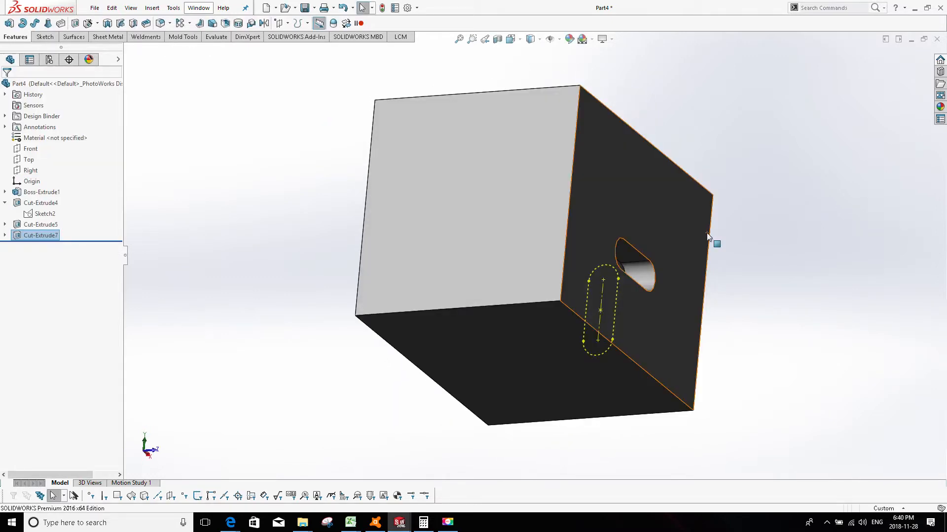
# Set the width of the top face's slot to 100 mm and rebuild the model
pyautogui.hotkey('ctrl', '7')
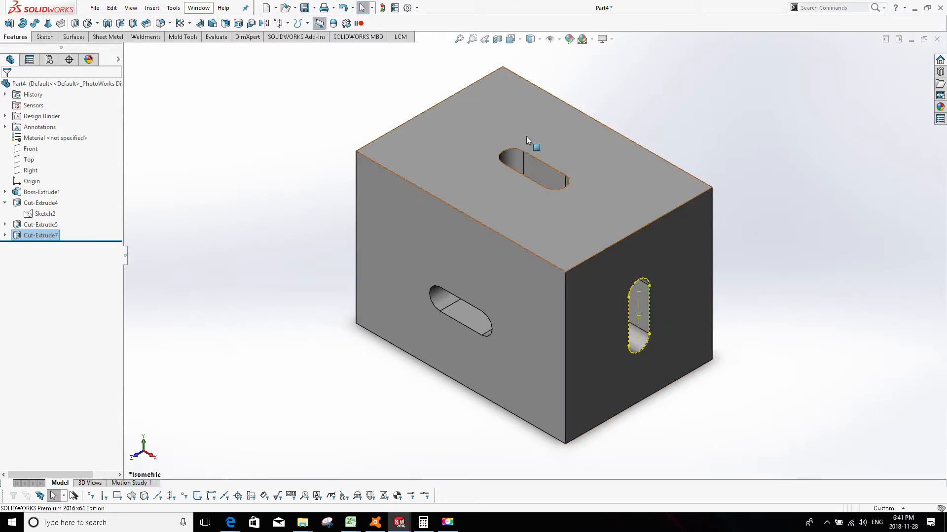
pyautogui.click(535, 167)
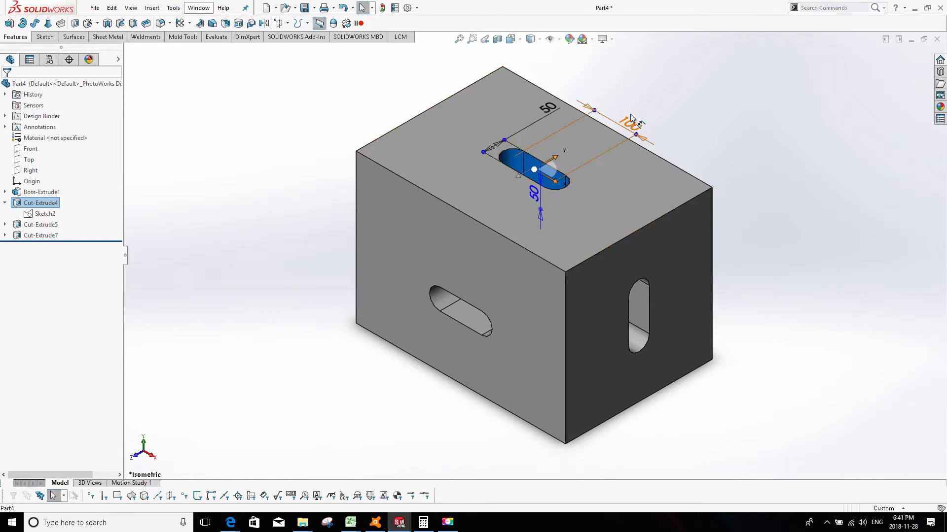
pyautogui.click(549, 106)
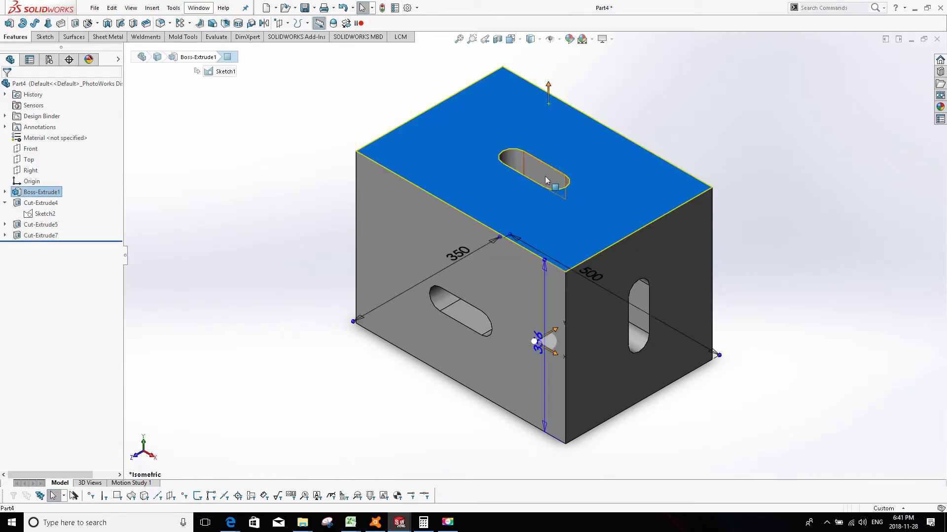
pyautogui.click(546, 176)
pyautogui.click(549, 113)
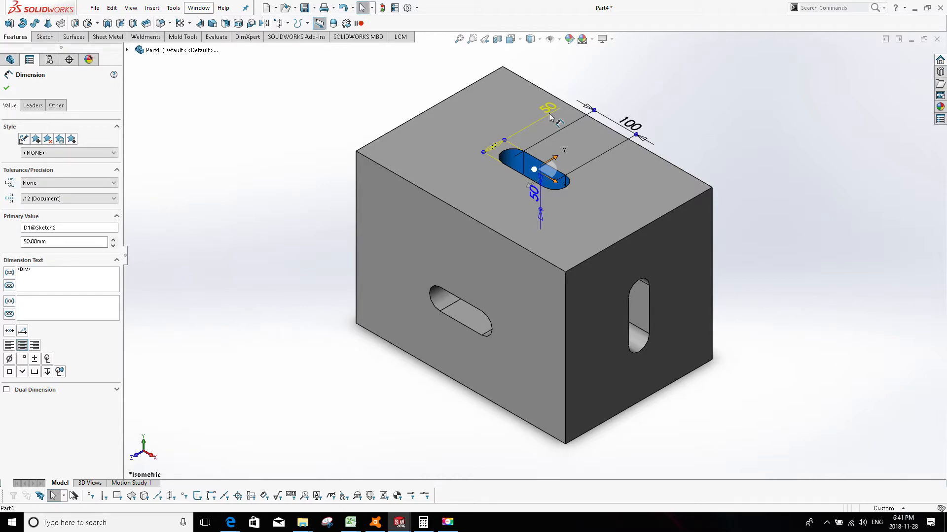
pyautogui.press('Escape')
pyautogui.doubleClick(544, 114)
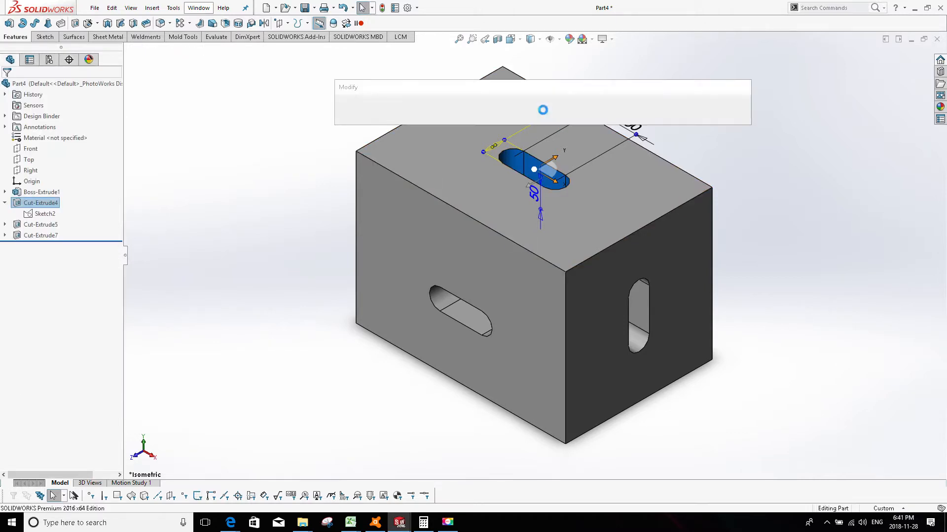
pyautogui.write('100')
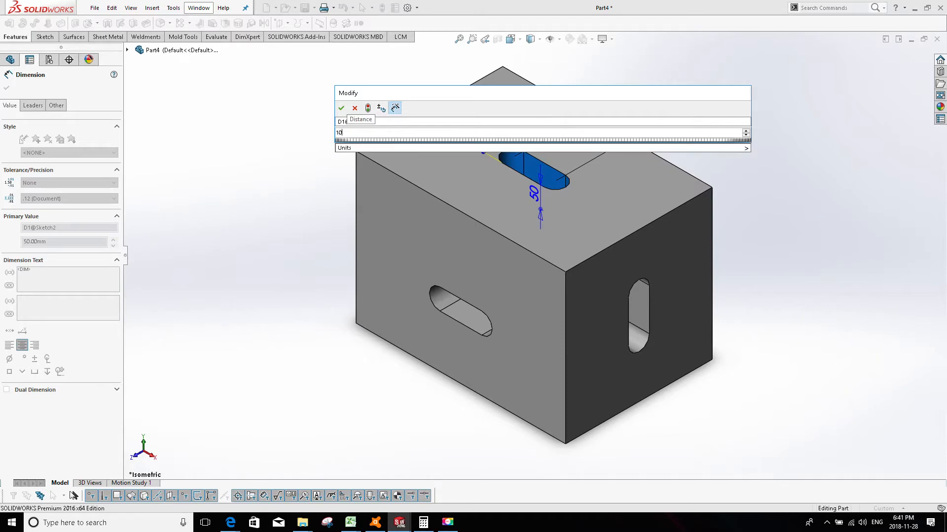
pyautogui.press('Return')
pyautogui.hotkey('ctrl', 'b')
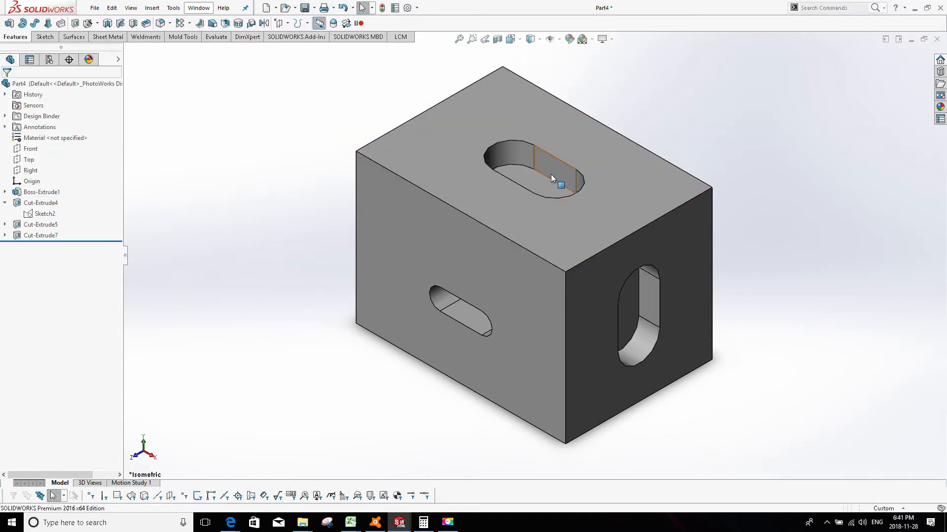
# Set the center-to-center length of the top face's slot to 200 mm and rebuild the model
pyautogui.click(480, 325)
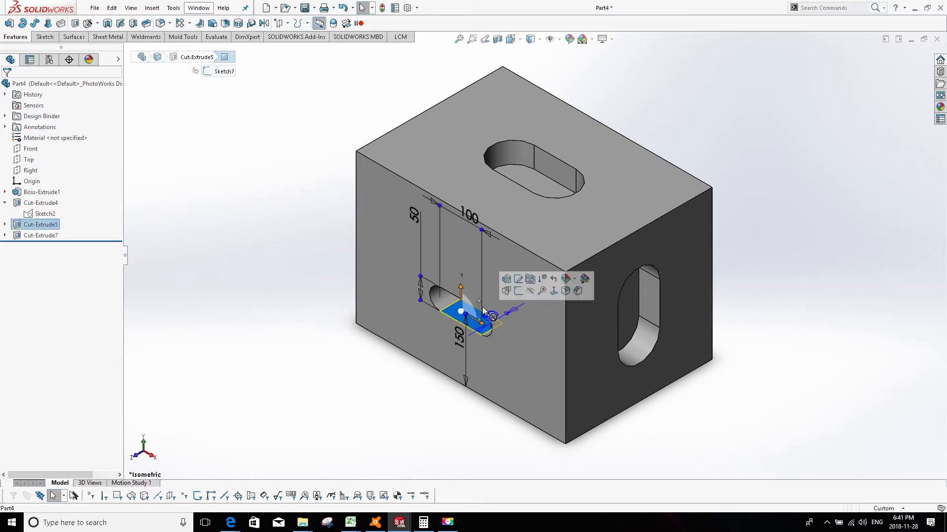
pyautogui.click(560, 176)
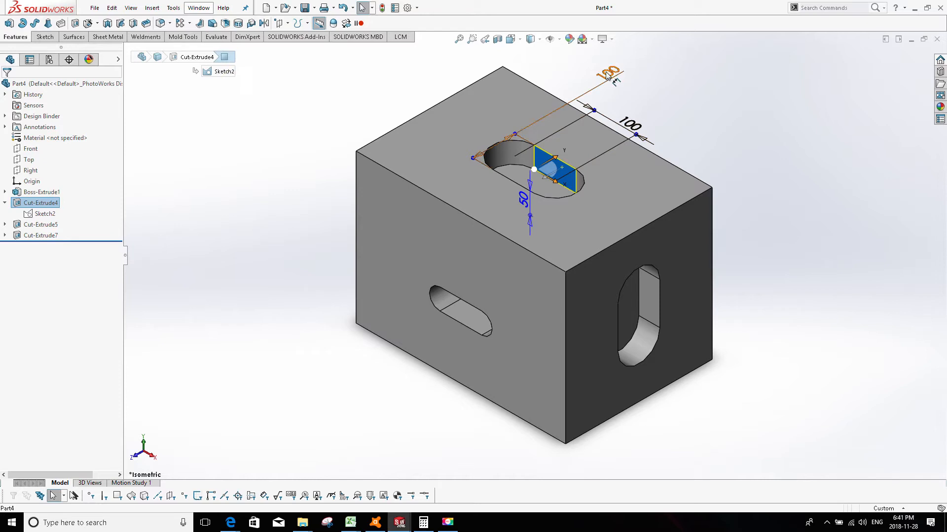
pyautogui.click(625, 129)
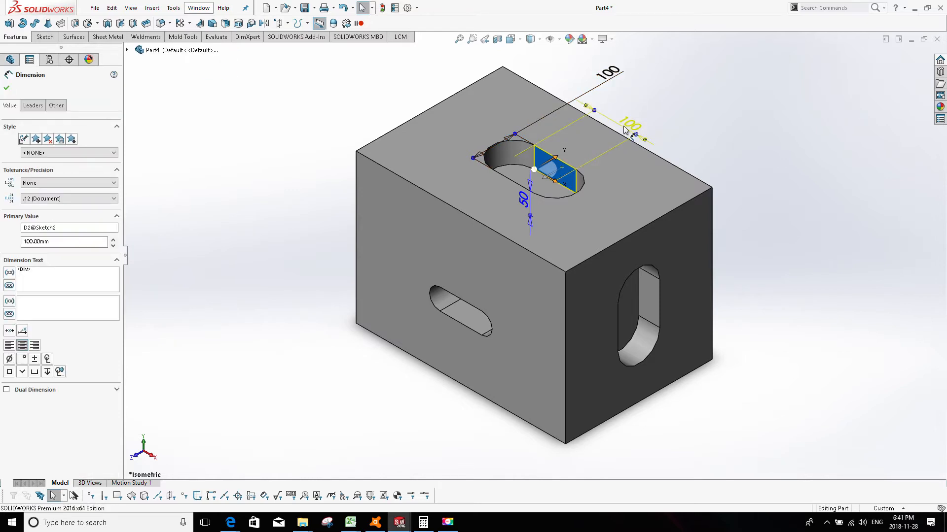
pyautogui.doubleClick(626, 128)
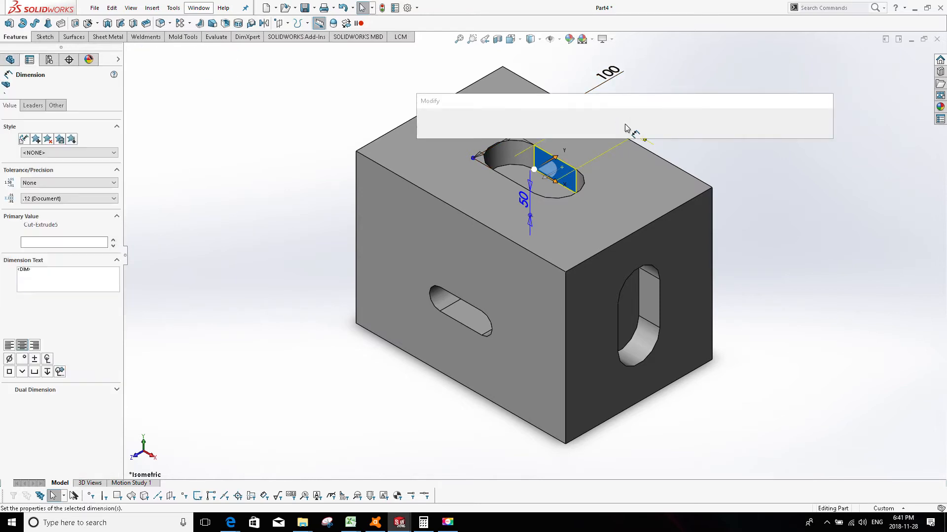
pyautogui.write('50')
pyautogui.press('Return')
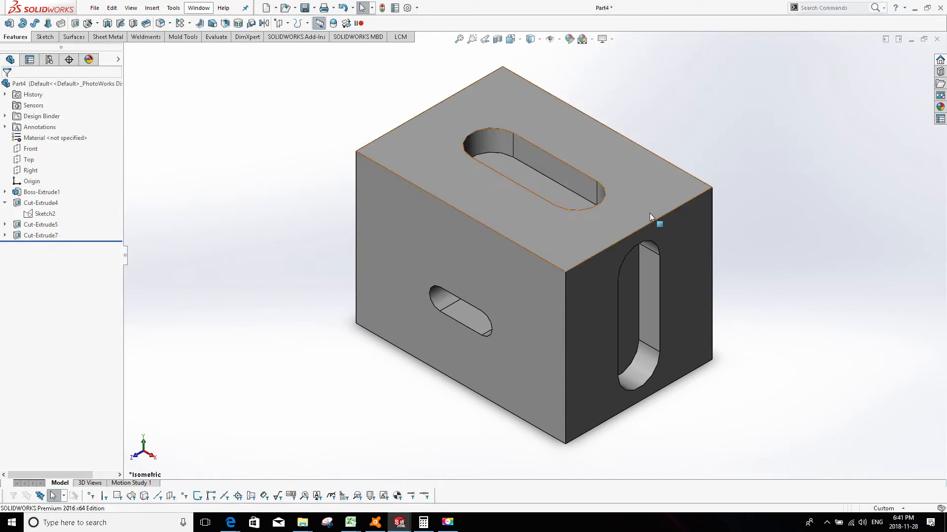
# Underive the side face's slot sketch to break its link with the top face's sketch
pyautogui.moveTo(650, 217)
pyautogui.mouseDown(button='middle')
pyautogui.moveTo(631, 201)
pyautogui.moveTo(652, 224)
pyautogui.mouseUp(button='middle')
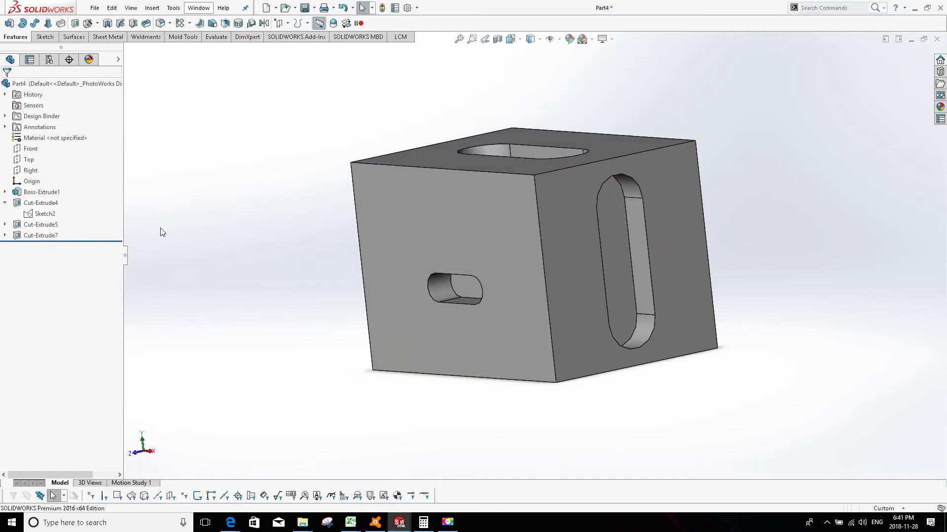
pyautogui.click(644, 241)
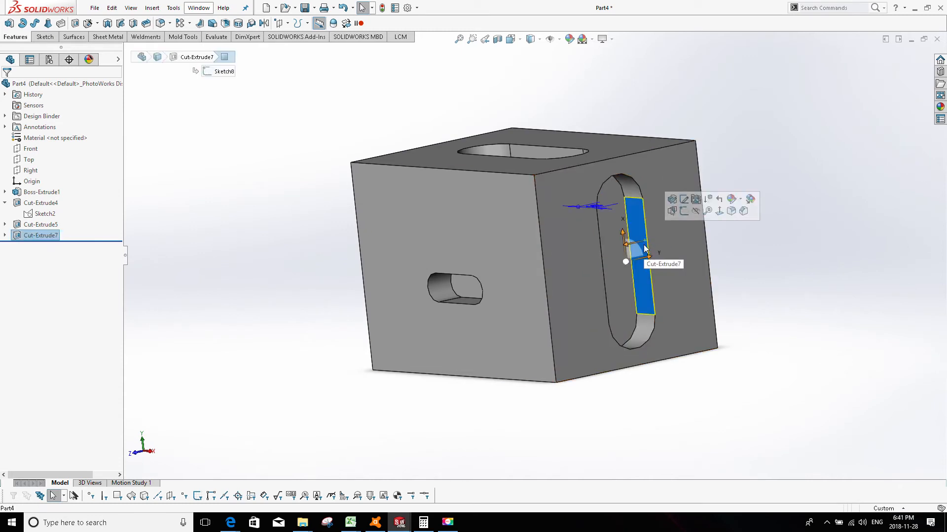
pyautogui.click(5, 237)
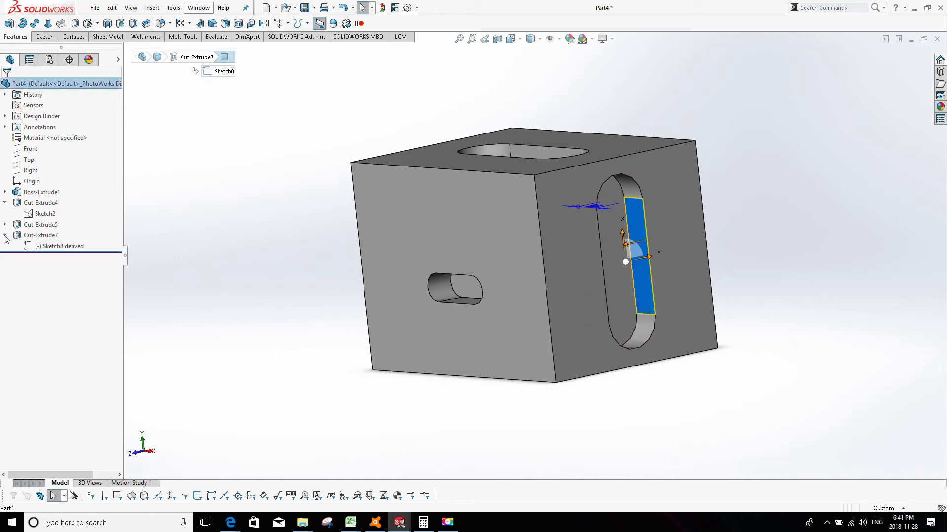
pyautogui.rightClick(46, 247)
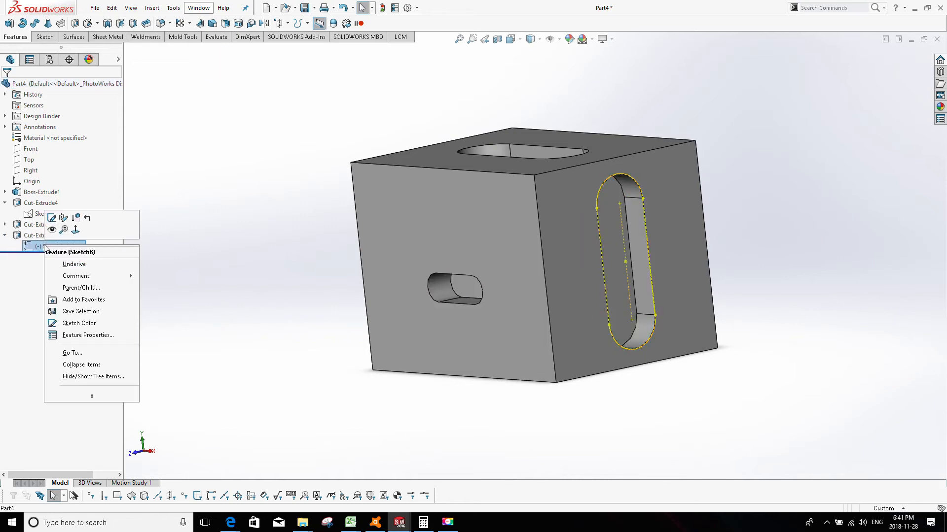
pyautogui.click(101, 268)
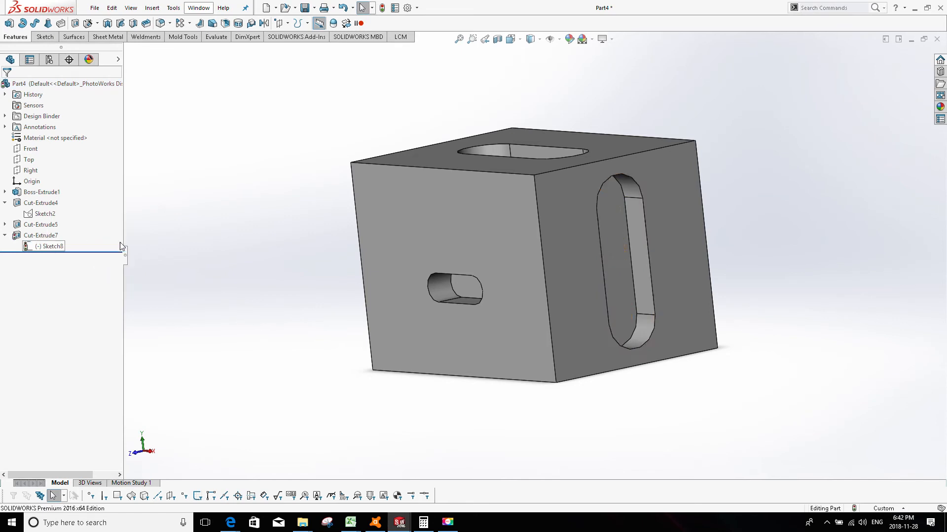
# Edit the underived side-face slot sketch and dimension the distance between its straight sides as 300 mm
pyautogui.rightClick(61, 247)
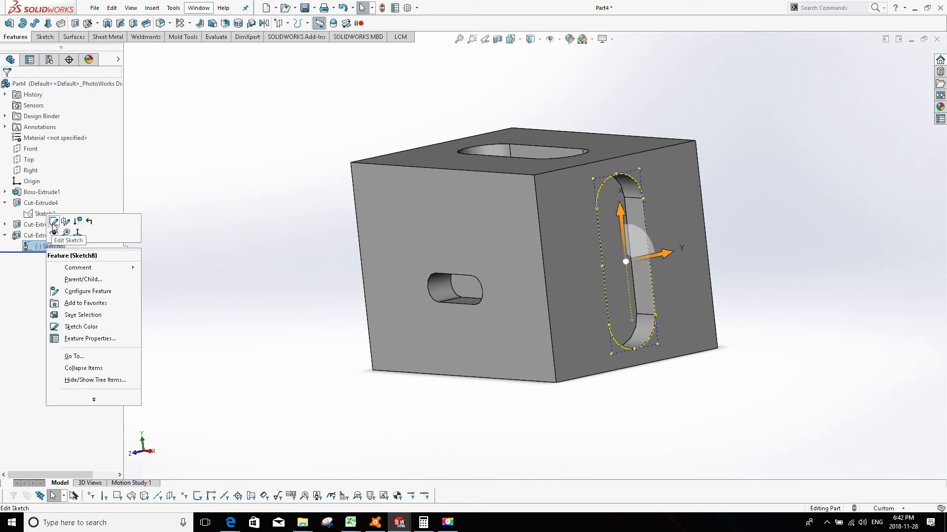
pyautogui.click(51, 236)
pyautogui.moveTo(647, 280)
pyautogui.mouseDown(button='middle')
pyautogui.moveTo(602, 275)
pyautogui.moveTo(587, 285)
pyautogui.mouseUp(button='middle')
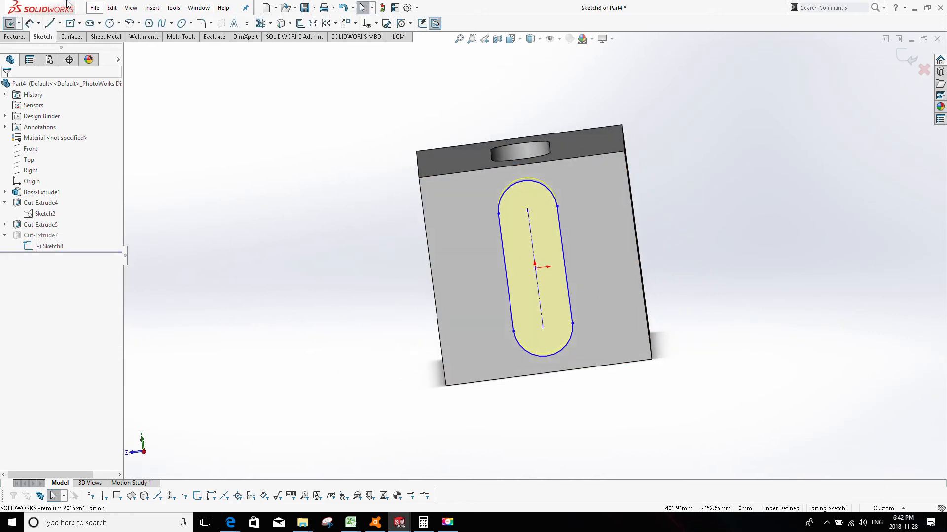
pyautogui.click(30, 23)
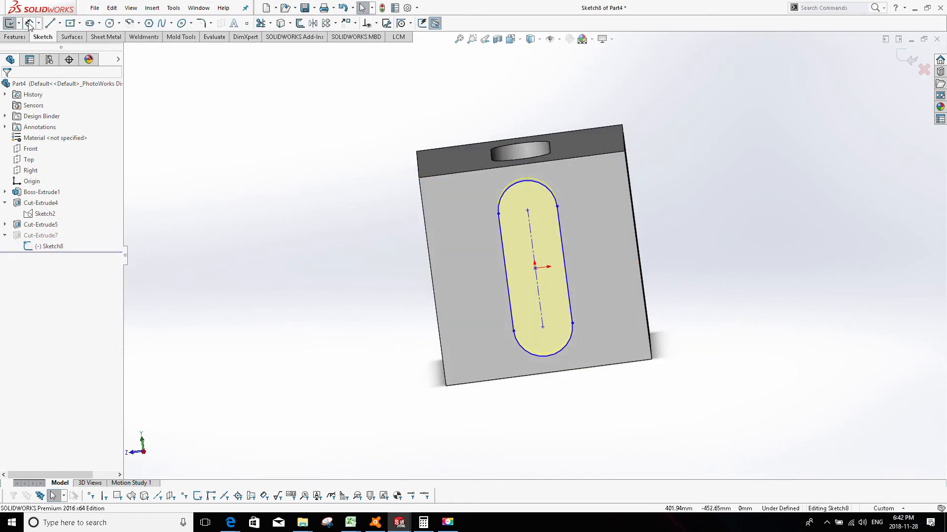
pyautogui.click(555, 219)
pyautogui.click(558, 217)
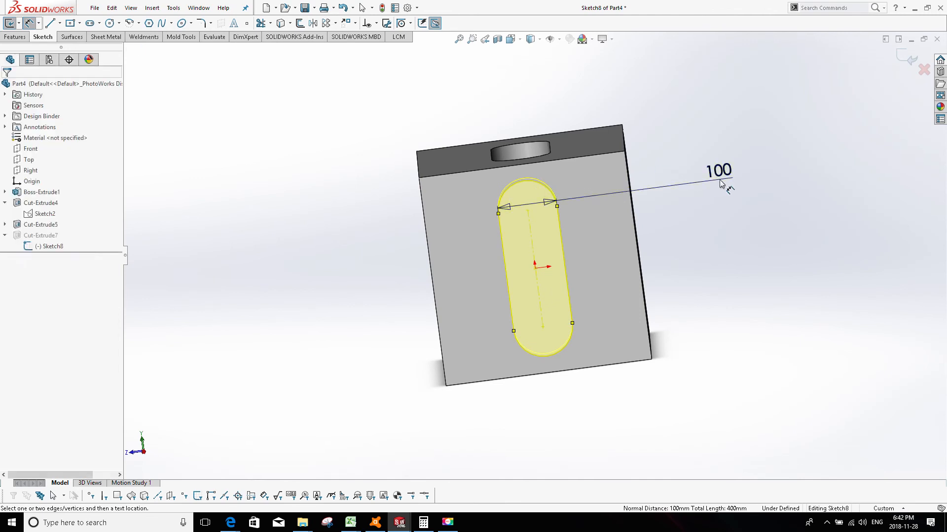
pyautogui.click(719, 180)
pyautogui.write('300')
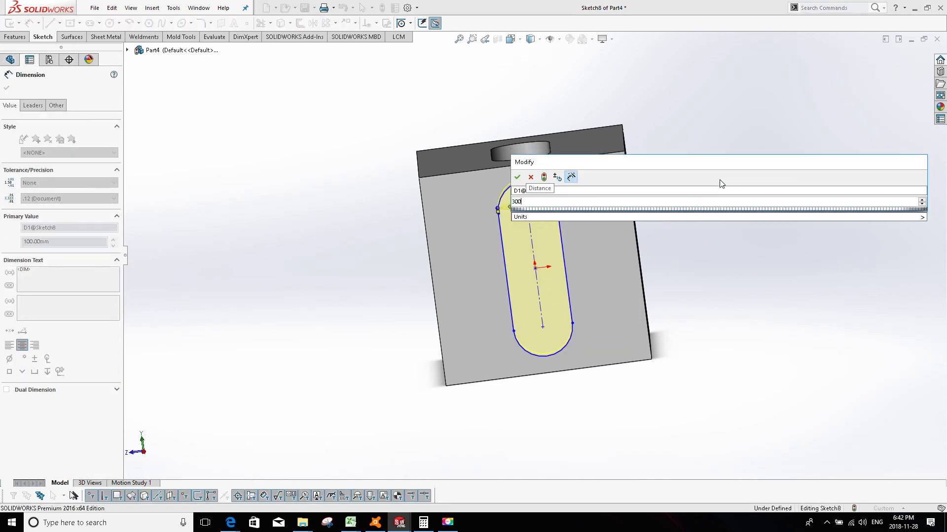
pyautogui.press('Return')
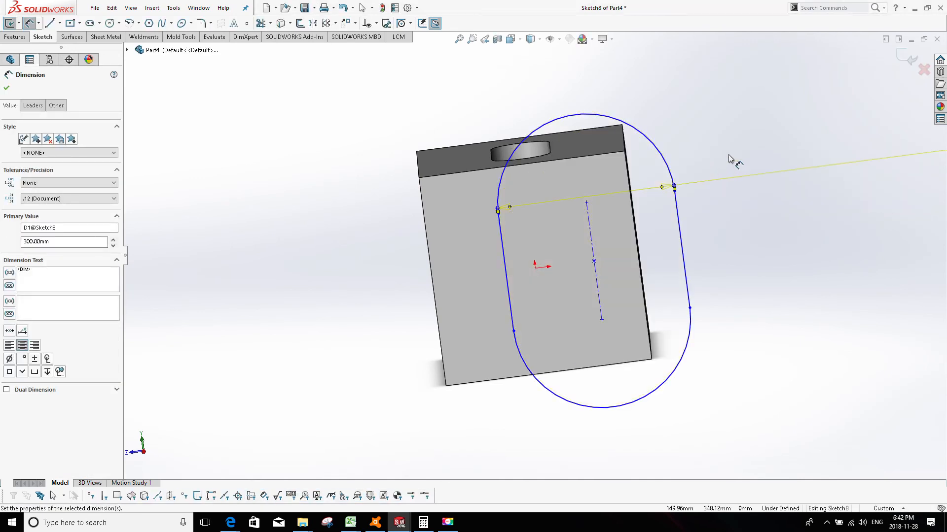
# Undo the 300 mm slot width and exit the sketch, discarding the changes
pyautogui.hotkey('ctrl', 'z')
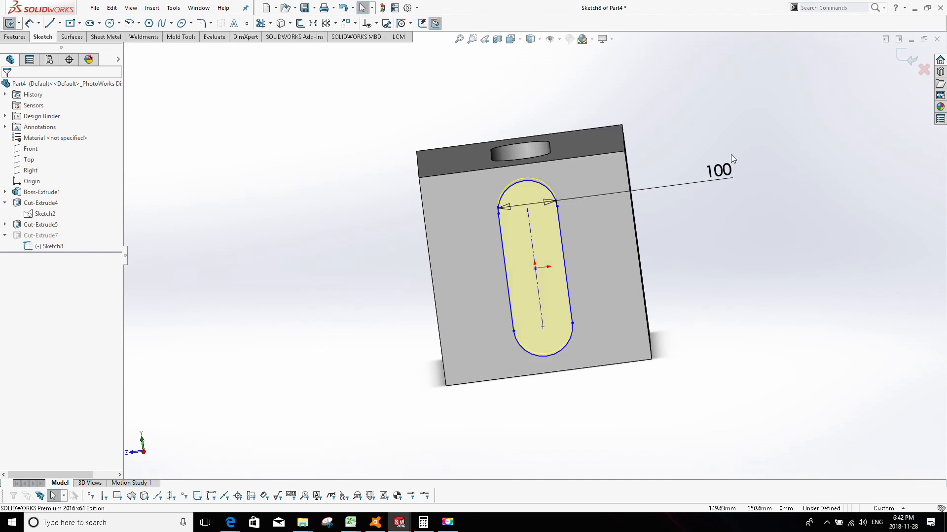
pyautogui.click(924, 70)
pyautogui.click(484, 268)
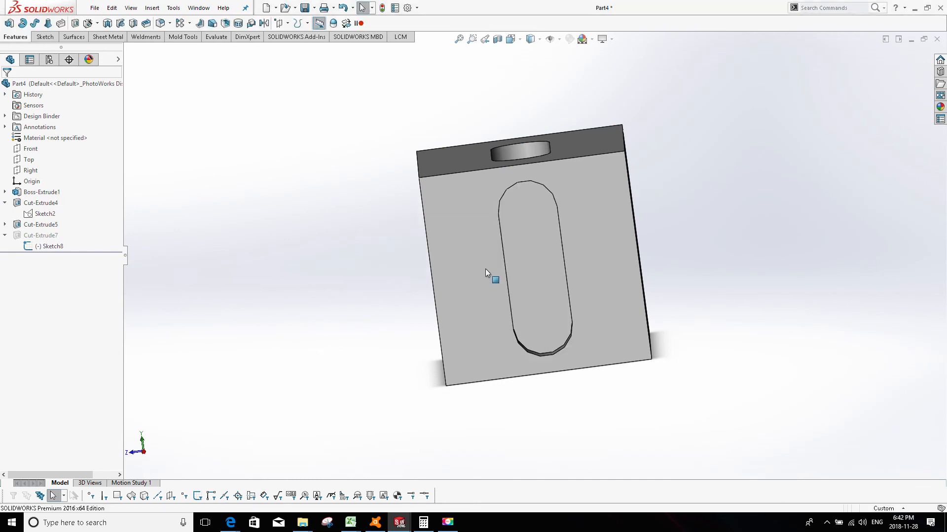